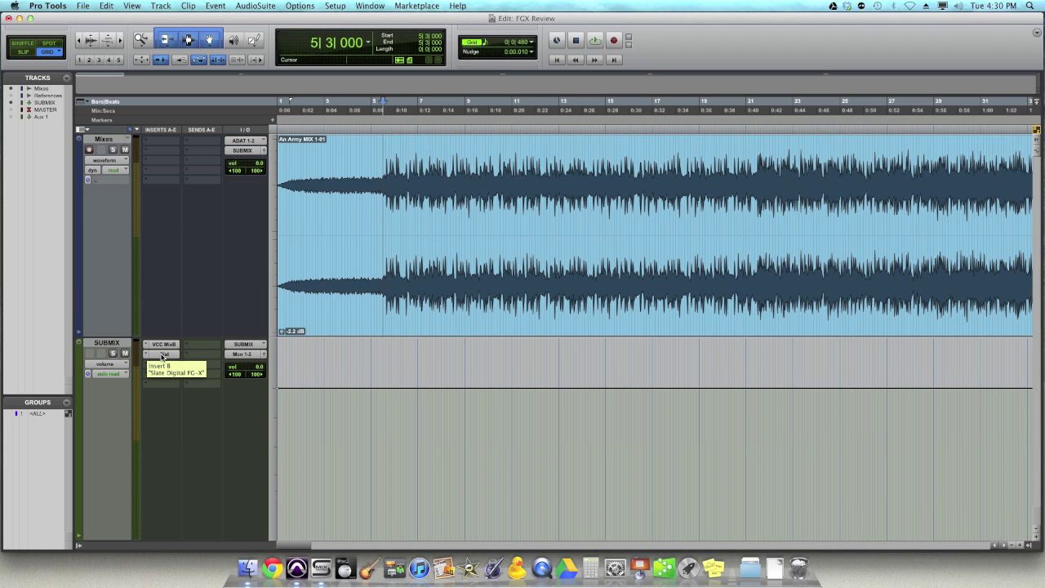
# Step: Open the Slate Digital FG-X insert on the SUBMIX track with FG Level switched off, and view the FG Comp settings
pyautogui.click(163, 356)
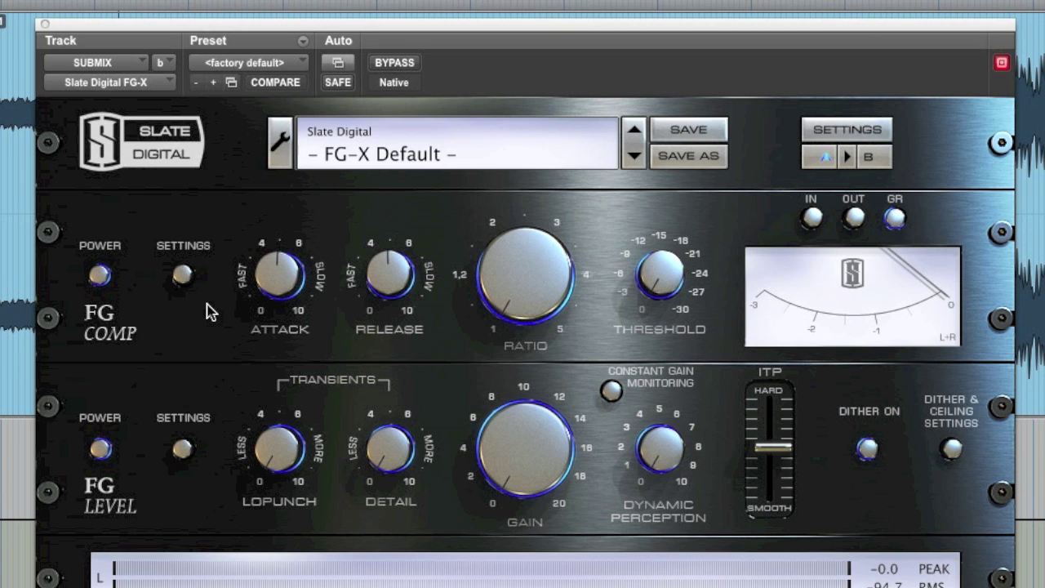
pyautogui.click(102, 451)
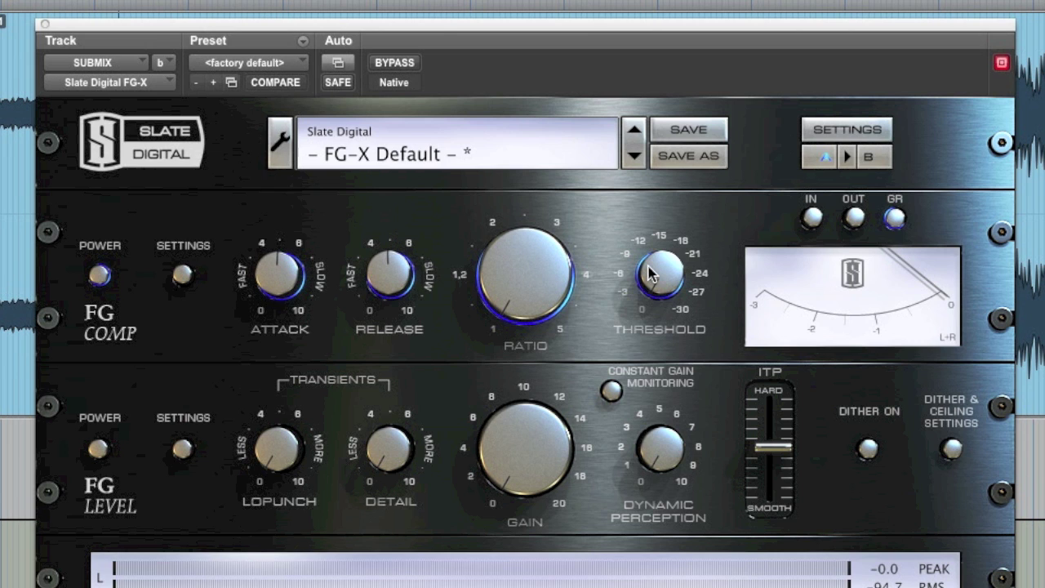
pyautogui.click(185, 276)
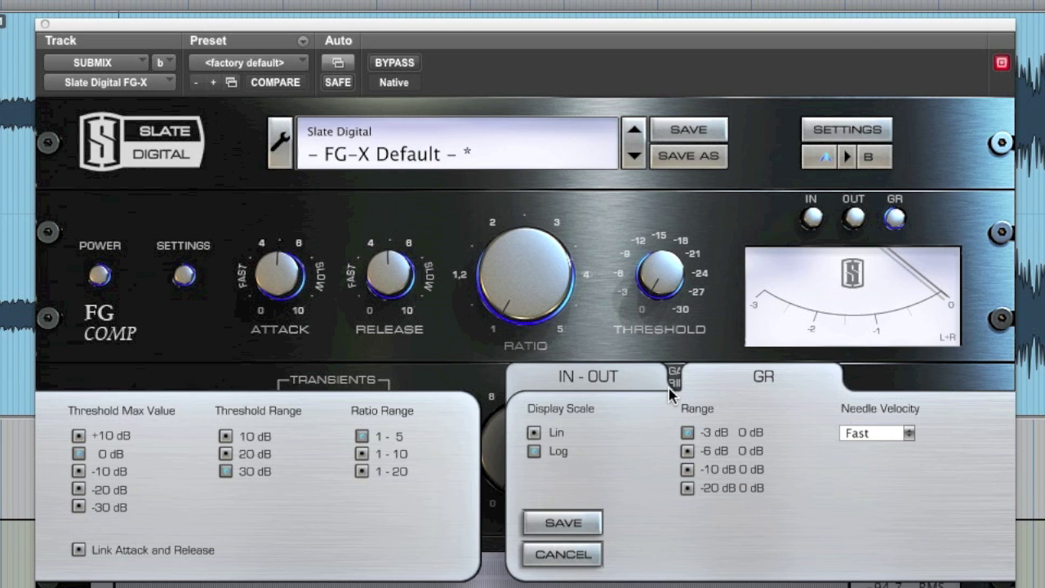
pyautogui.click(184, 276)
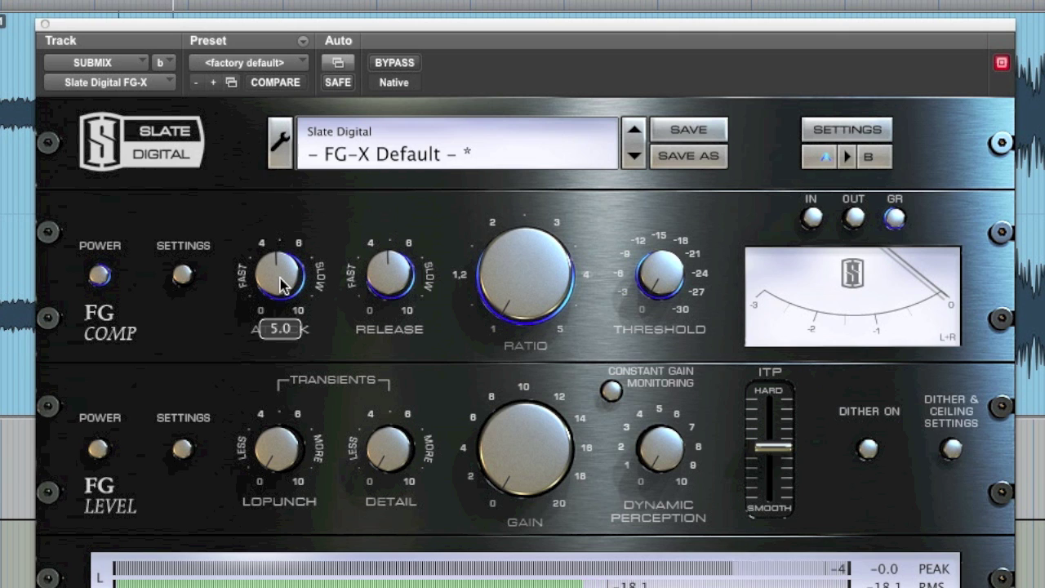
# Step: Set the FG Comp ratio to 1.5 and threshold to about -8 dB, and compare the compressor switched off and on
pyautogui.moveTo(385, 275); pyautogui.dragTo(495, 228)
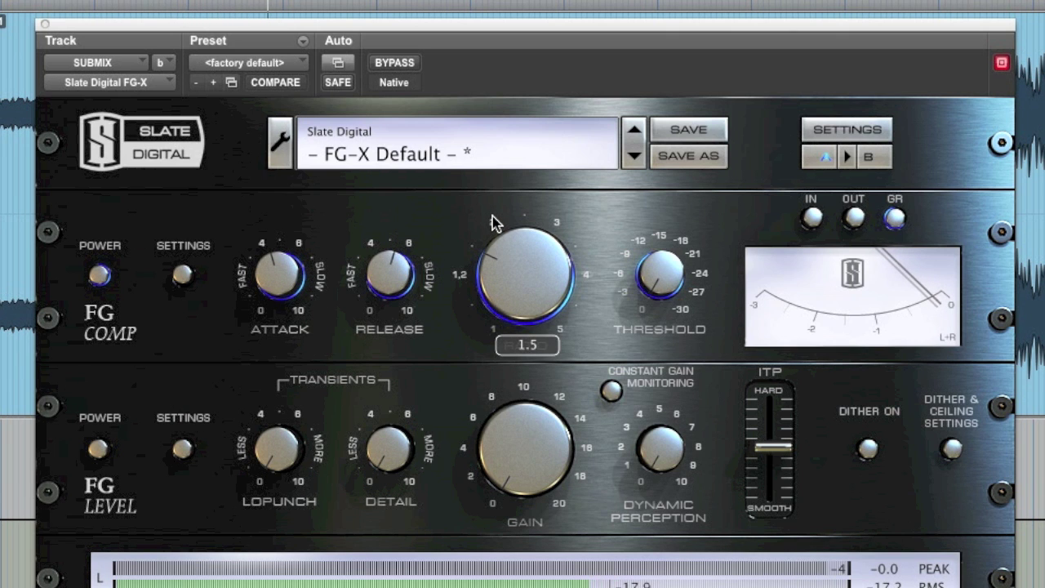
pyautogui.moveTo(649, 274); pyautogui.dragTo(652, 219)
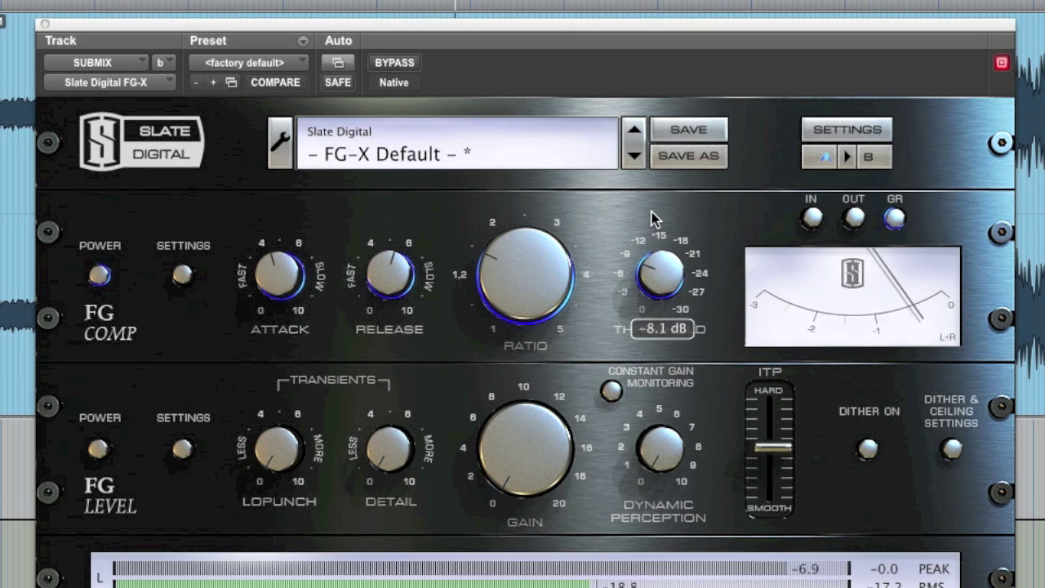
pyautogui.moveTo(658, 259); pyautogui.dragTo(658, 266)
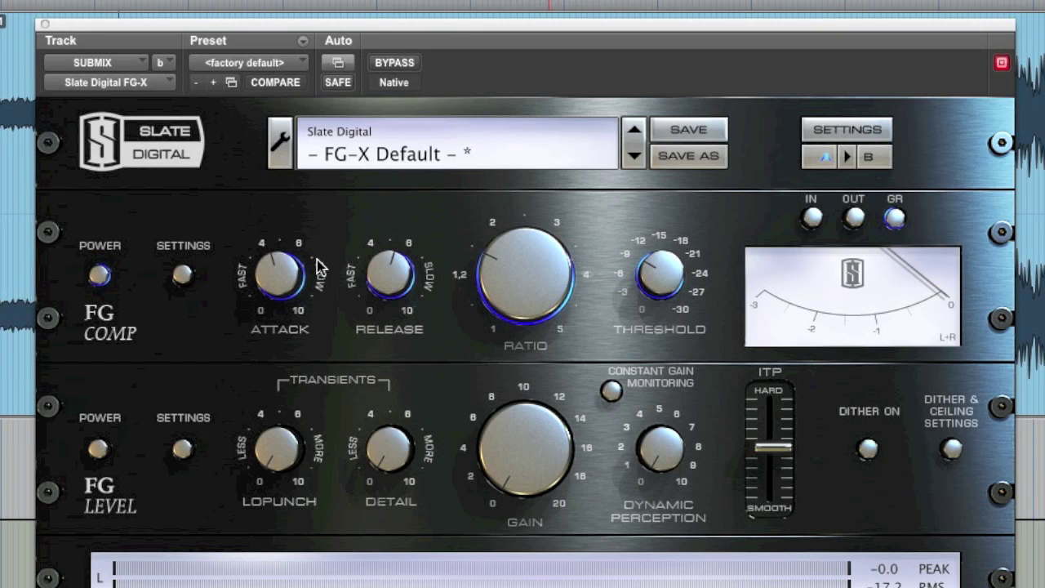
pyautogui.click(100, 278)
pyautogui.click(99, 276)
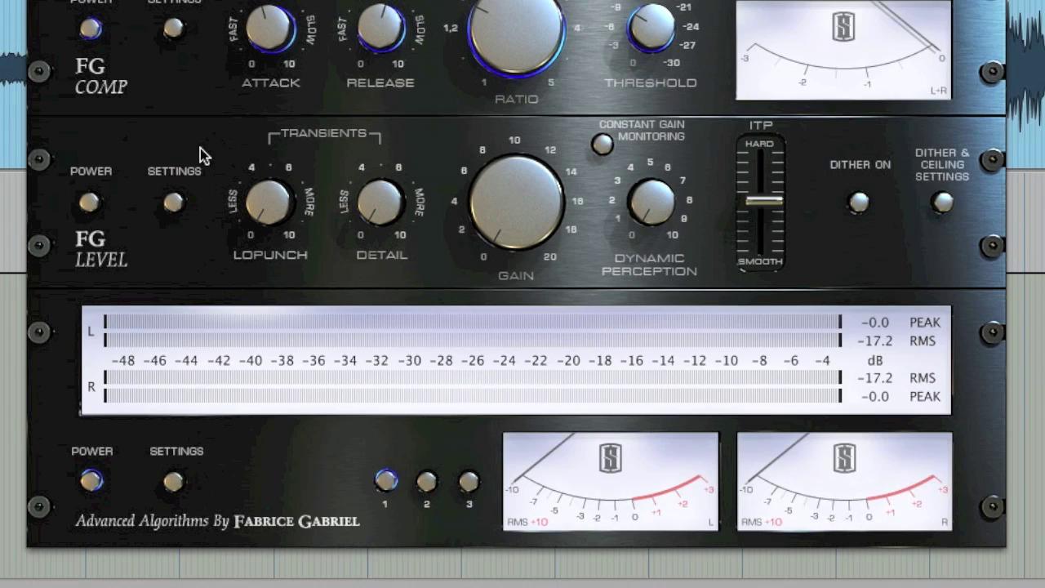
# Step: Switch on FG Level with constant gain monitoring, and raise its gain to about 10 dB during playback
pyautogui.click(90, 204)
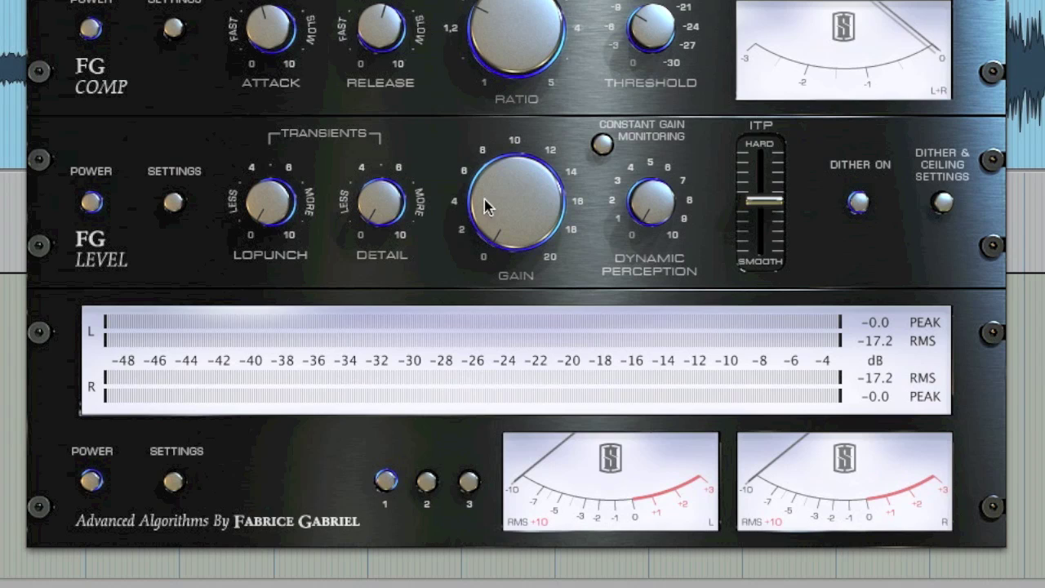
pyautogui.click(604, 145)
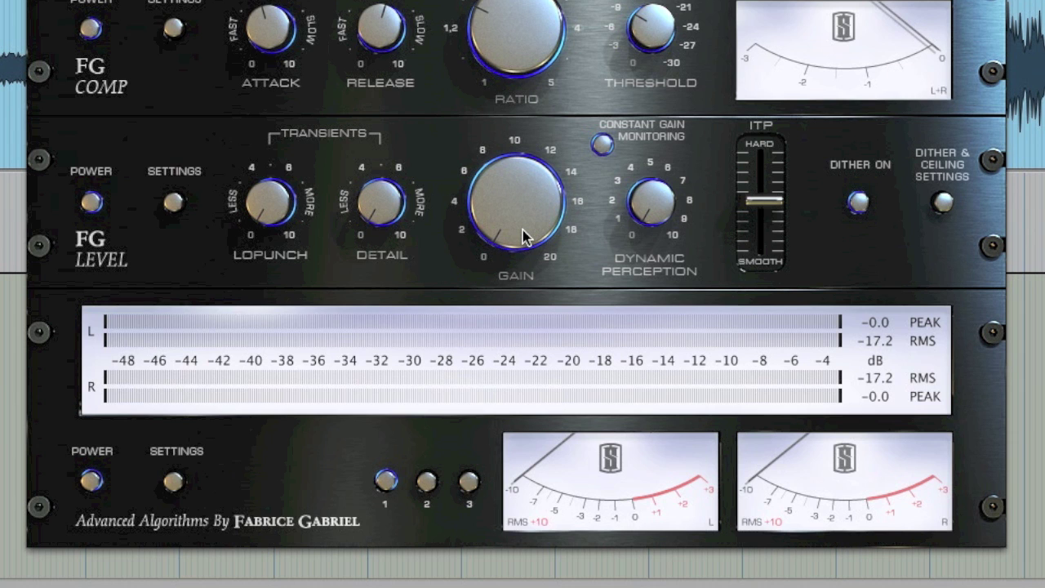
pyautogui.press('space')
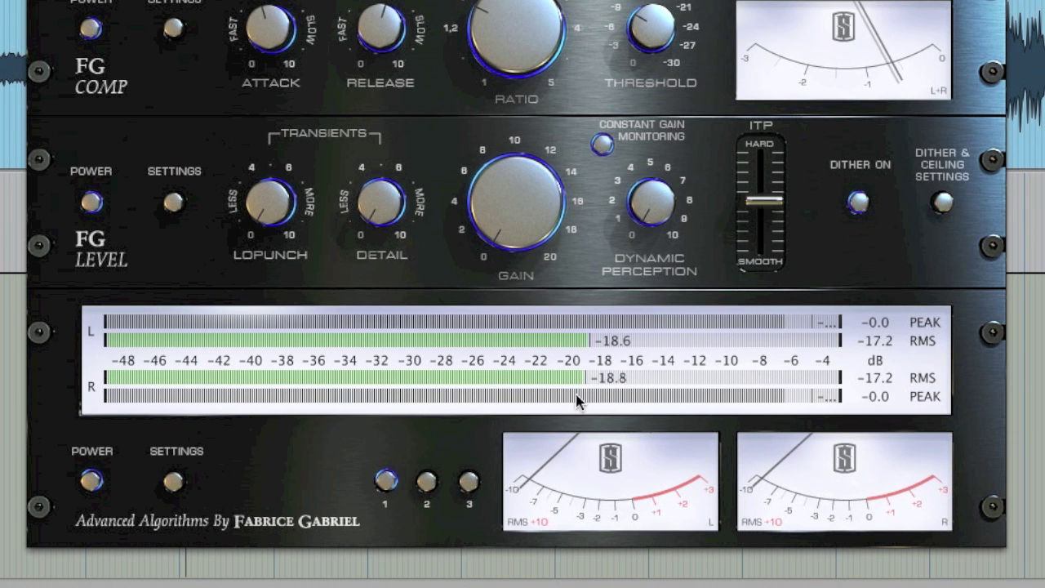
pyautogui.moveTo(525, 237); pyautogui.dragTo(523, 178)
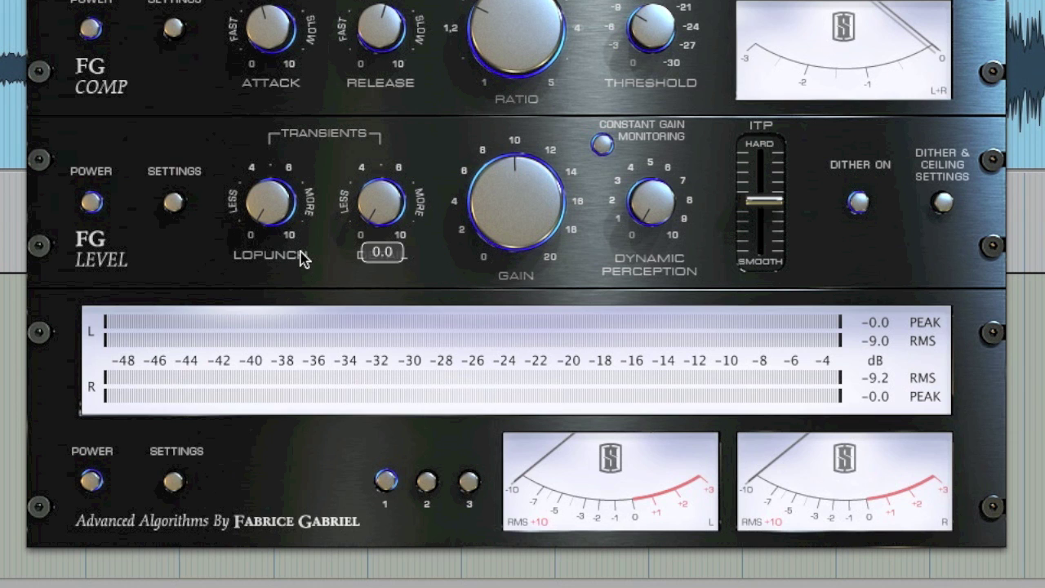
# Step: During playback, raise the FG Level transient controls, Lopunch to 4.4 and Detail to just under 5
pyautogui.press('space')
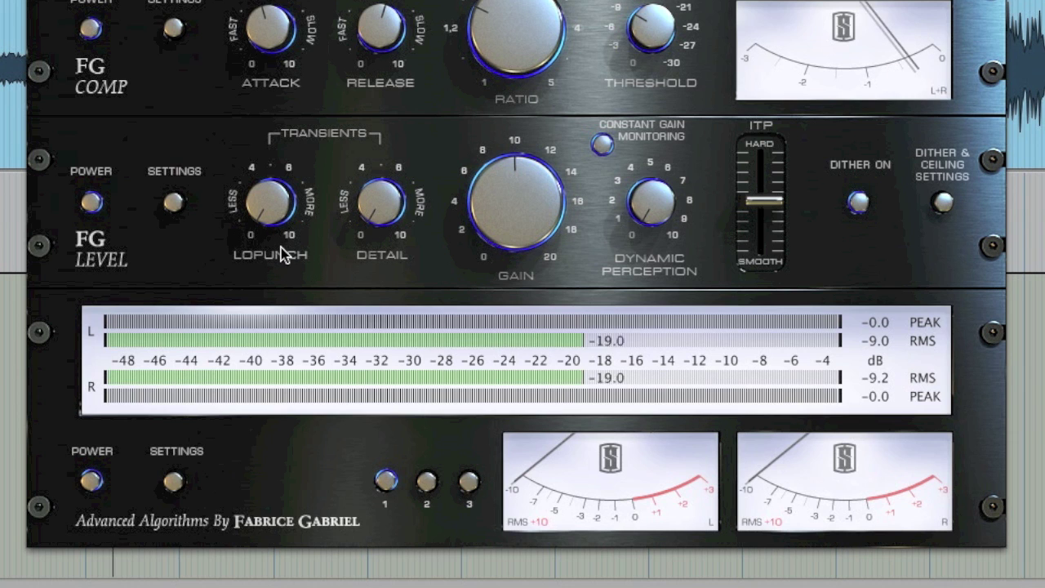
pyautogui.moveTo(265, 211); pyautogui.dragTo(280, 115)
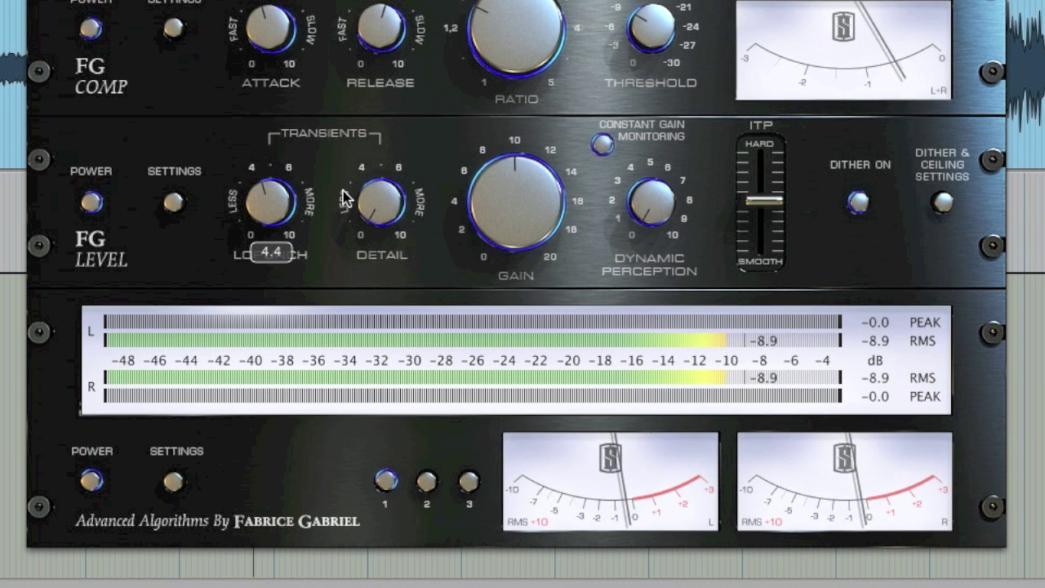
pyautogui.moveTo(370, 177)
pyautogui.moveTo(370, 177); pyautogui.dragTo(386, 119)
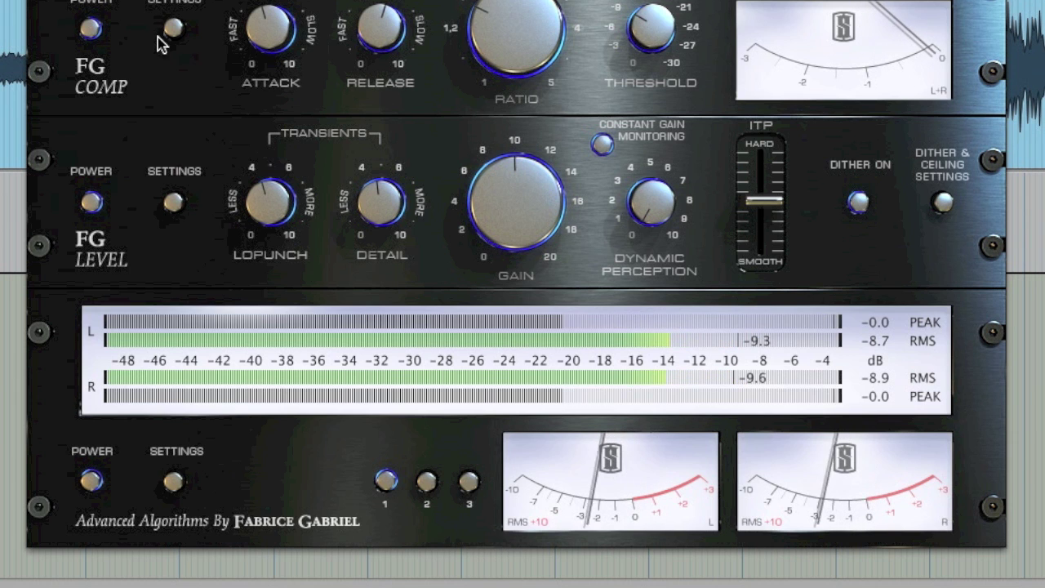
# Step: Switch off FG Comp and compare the mix with the FG-X effect bypassed and active
pyautogui.click(88, 30)
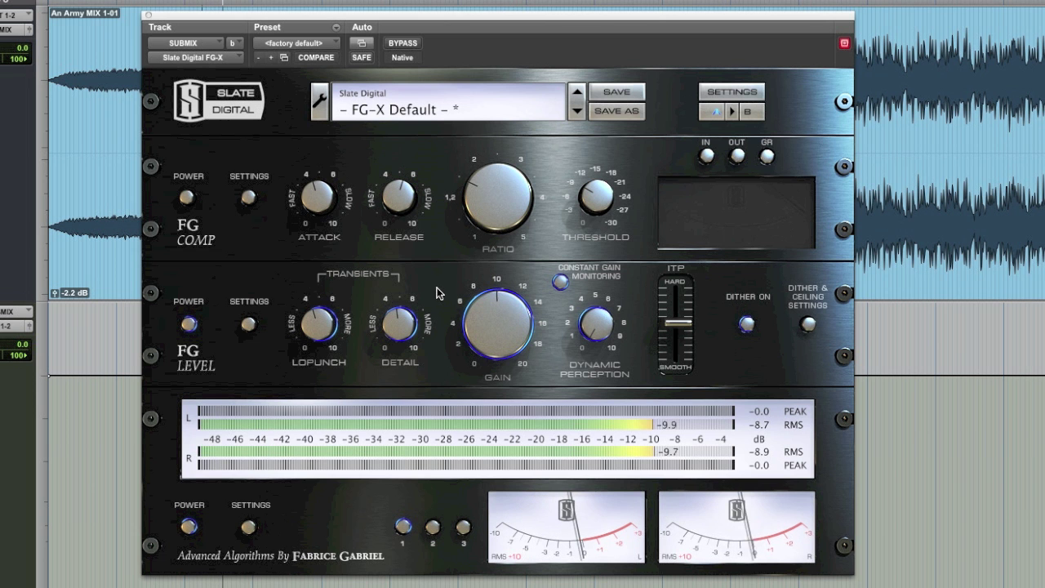
pyautogui.click(402, 43)
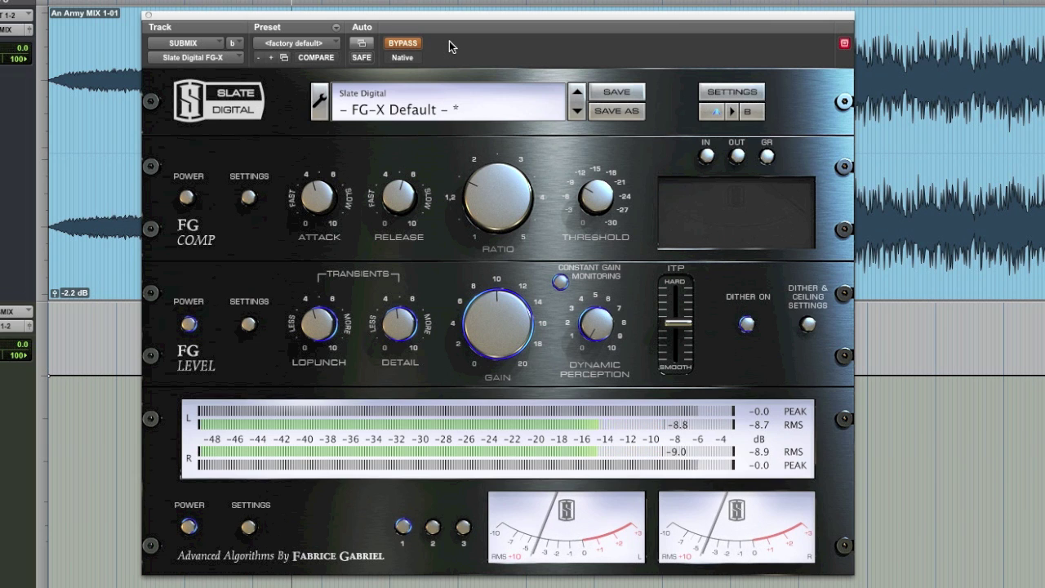
pyautogui.click(400, 42)
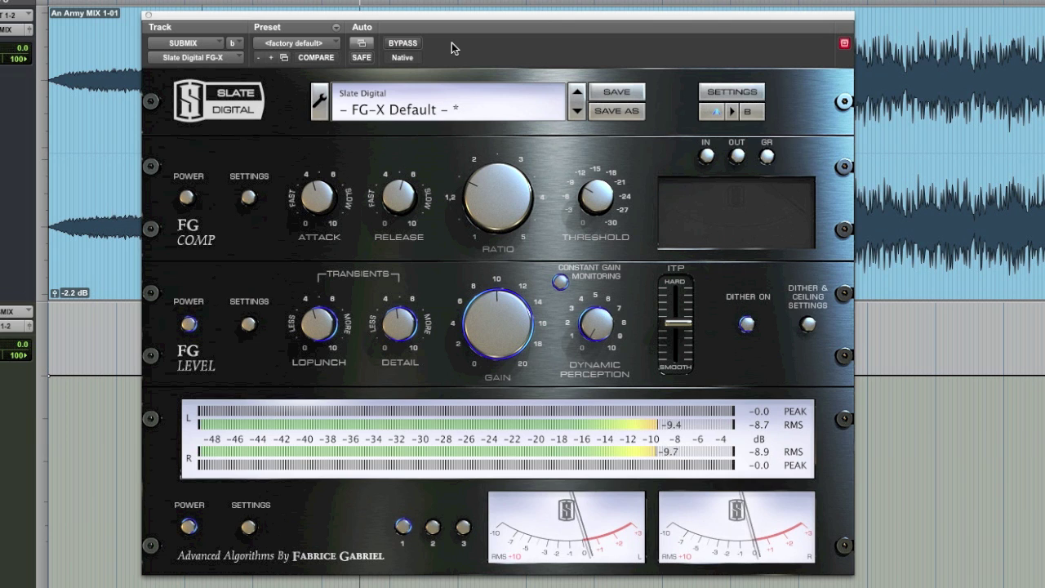
pyautogui.click(415, 45)
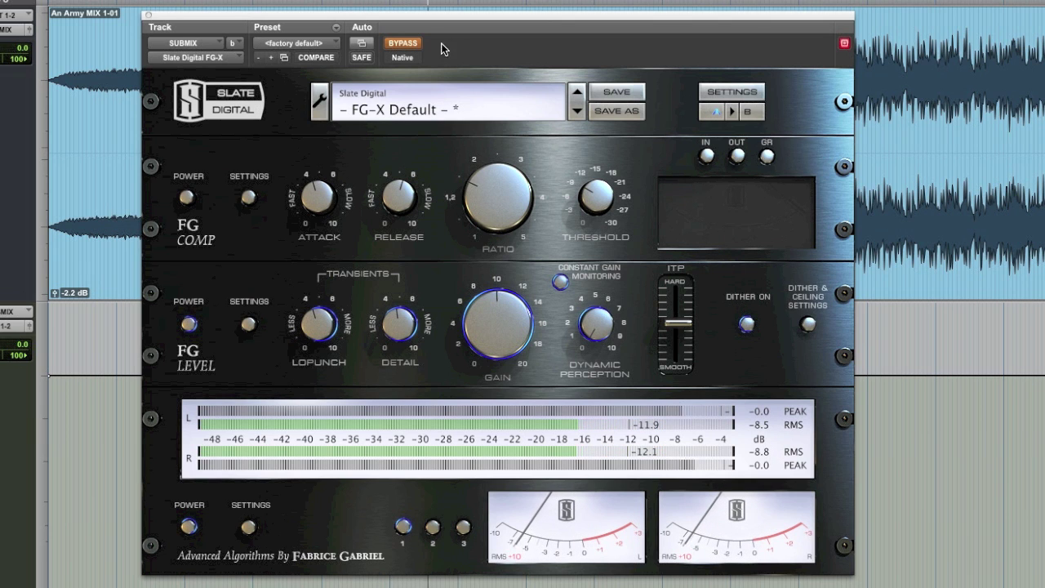
pyautogui.click(409, 43)
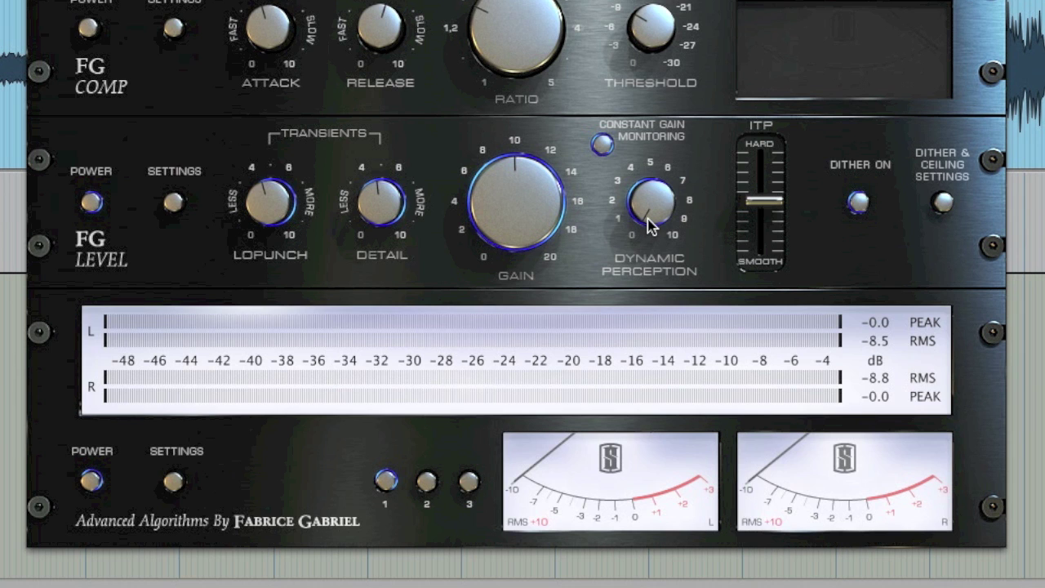
# Step: Raise Dynamic Perception to about 3 and compare the result against the bypassed signal during playback
pyautogui.moveTo(653, 208); pyautogui.dragTo(666, 147)
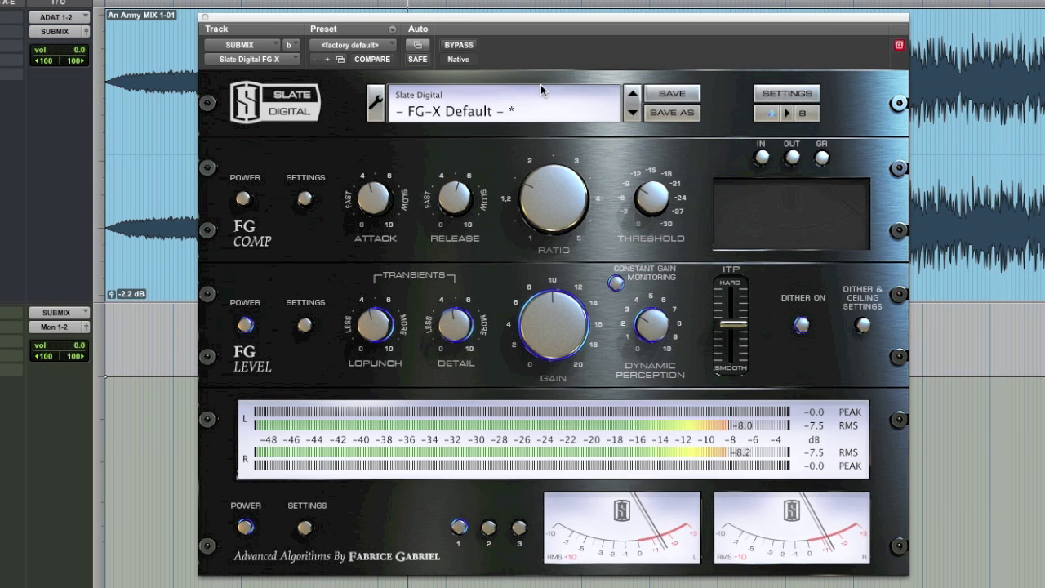
pyautogui.click(465, 48)
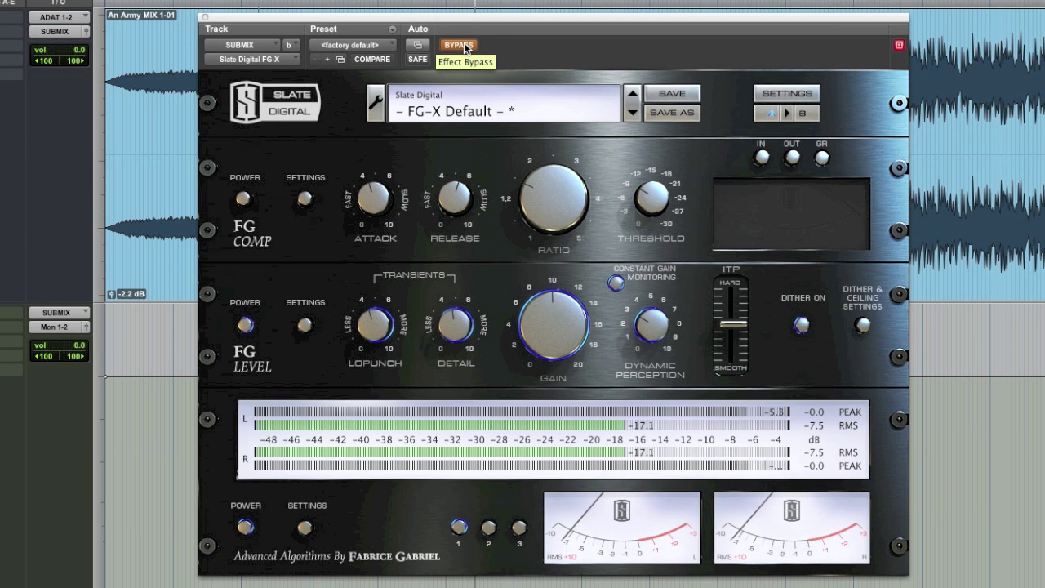
pyautogui.click(462, 46)
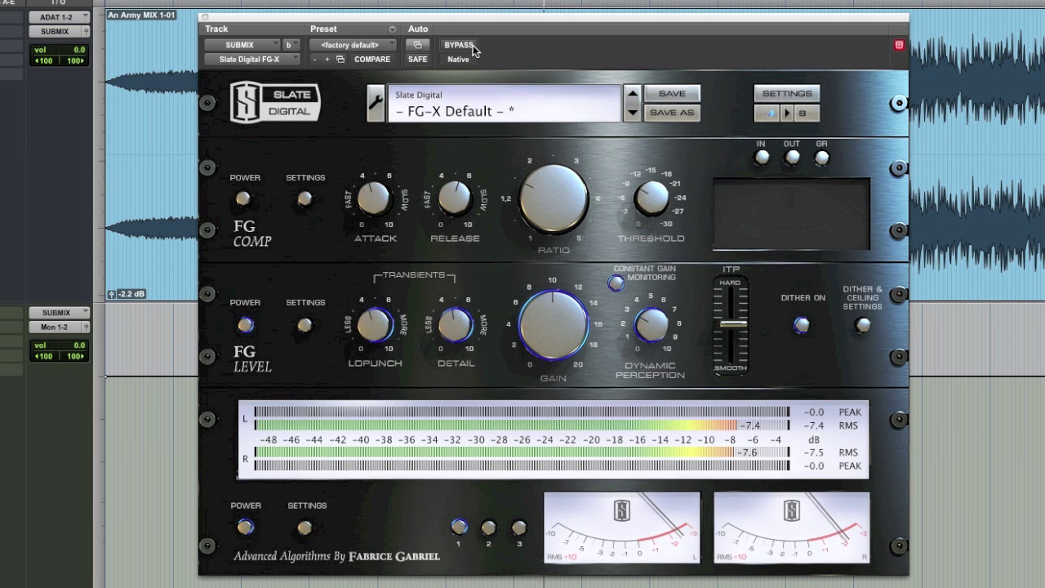
pyautogui.click(472, 45)
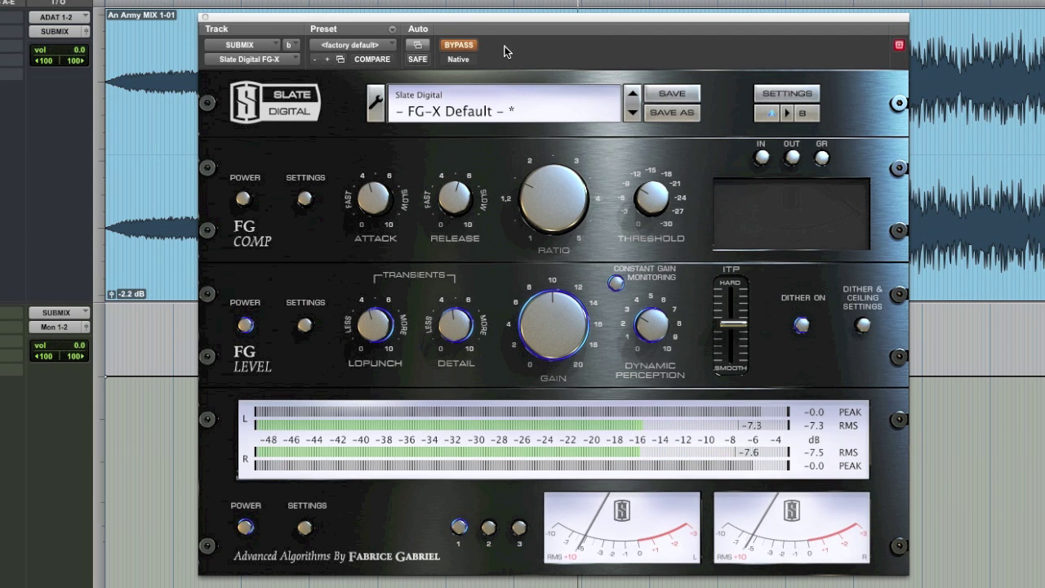
pyautogui.click(473, 46)
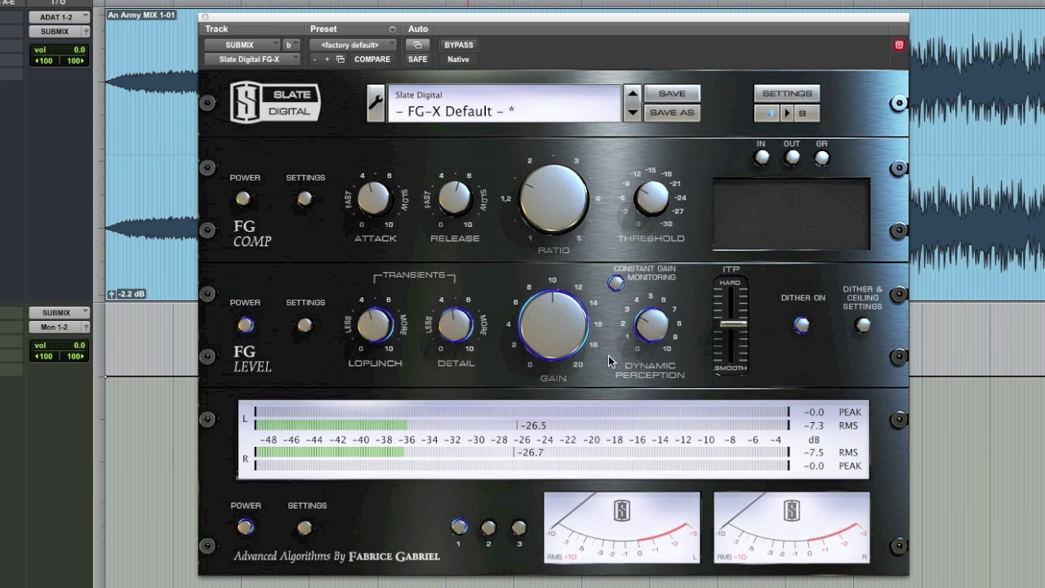
pyautogui.click(406, 7)
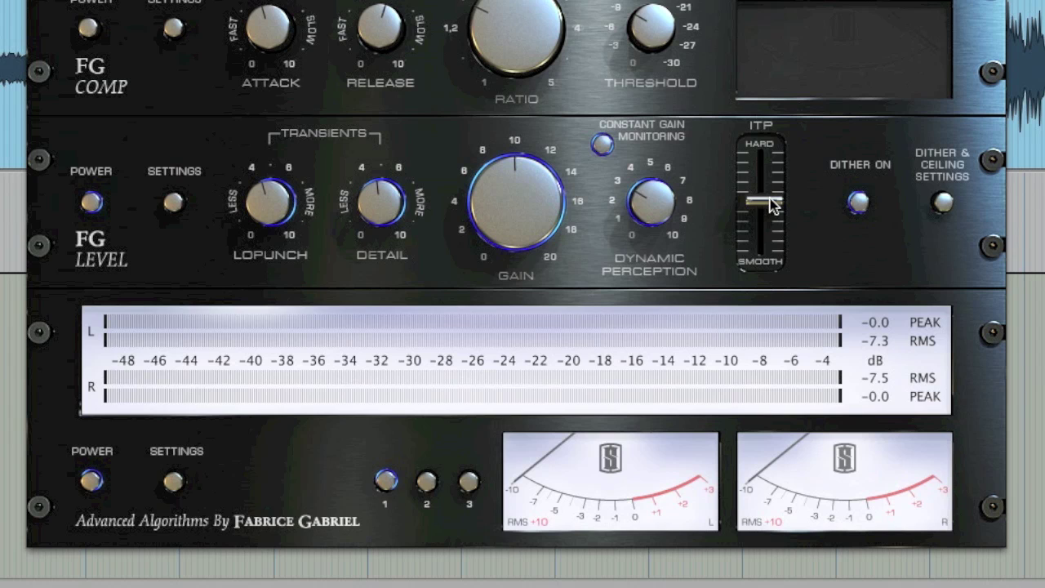
# Step: Audition the ITP slider near its hard and smooth extremes during playback, and reset it to the centre
pyautogui.press('space')
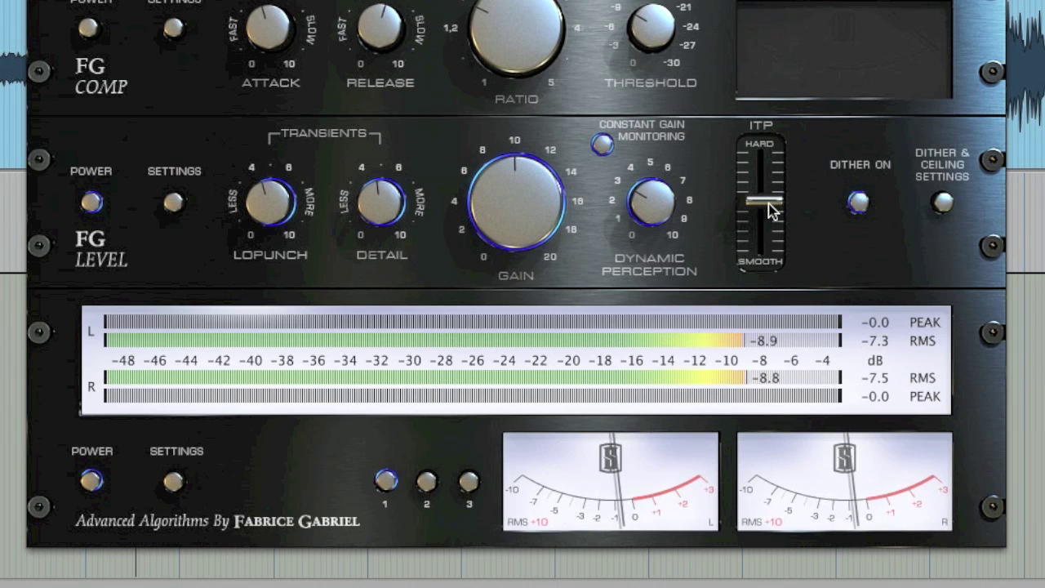
pyautogui.moveTo(773, 211); pyautogui.dragTo(772, 153)
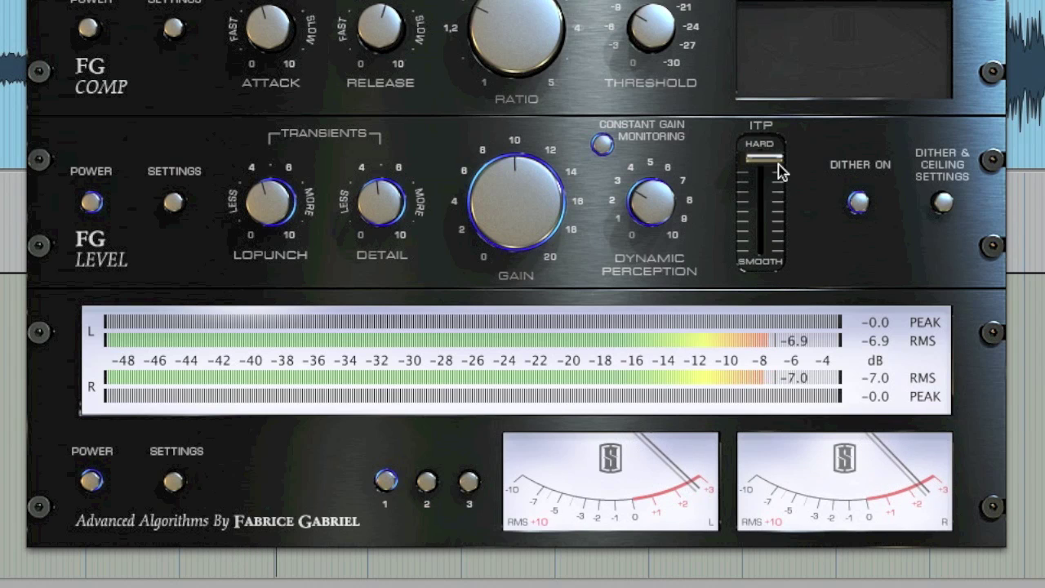
pyautogui.moveTo(767, 160); pyautogui.dragTo(758, 253)
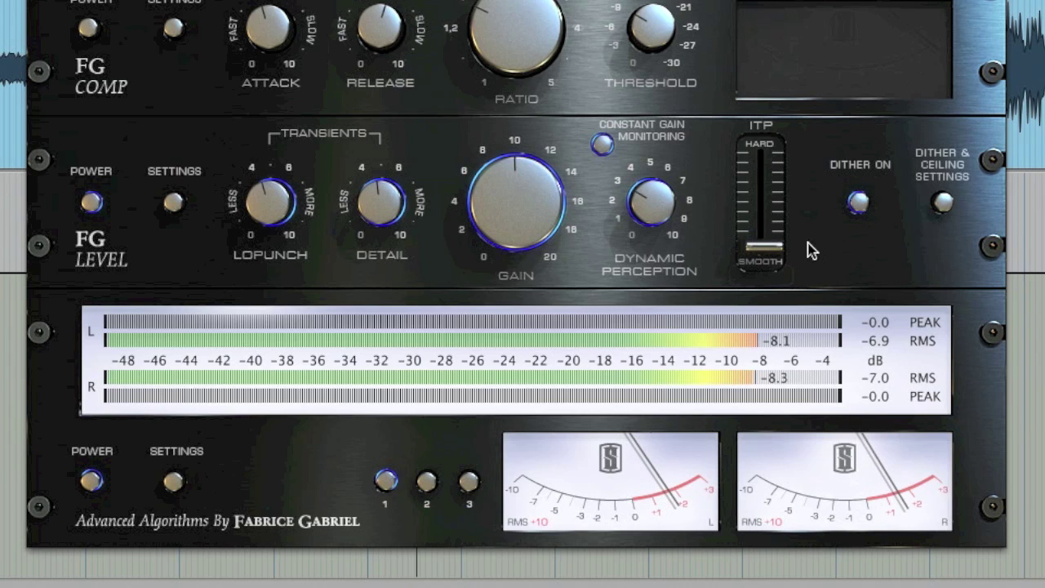
pyautogui.keyDown('alt'); pyautogui.click(766, 251); pyautogui.keyUp('alt')
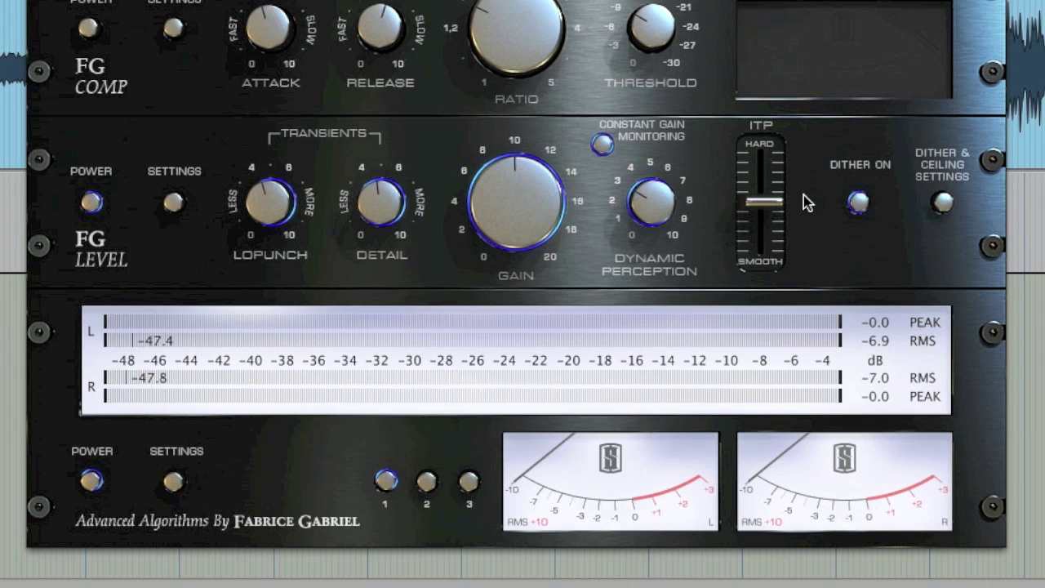
# Step: View the dither and ceiling settings of FG Level, and close them without changes
pyautogui.click(943, 201)
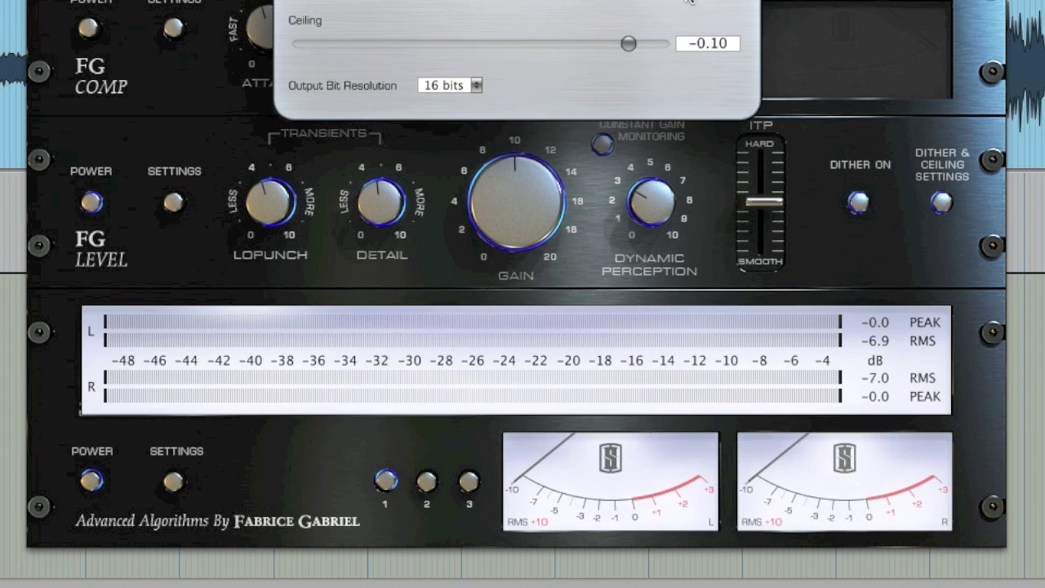
pyautogui.click(941, 202)
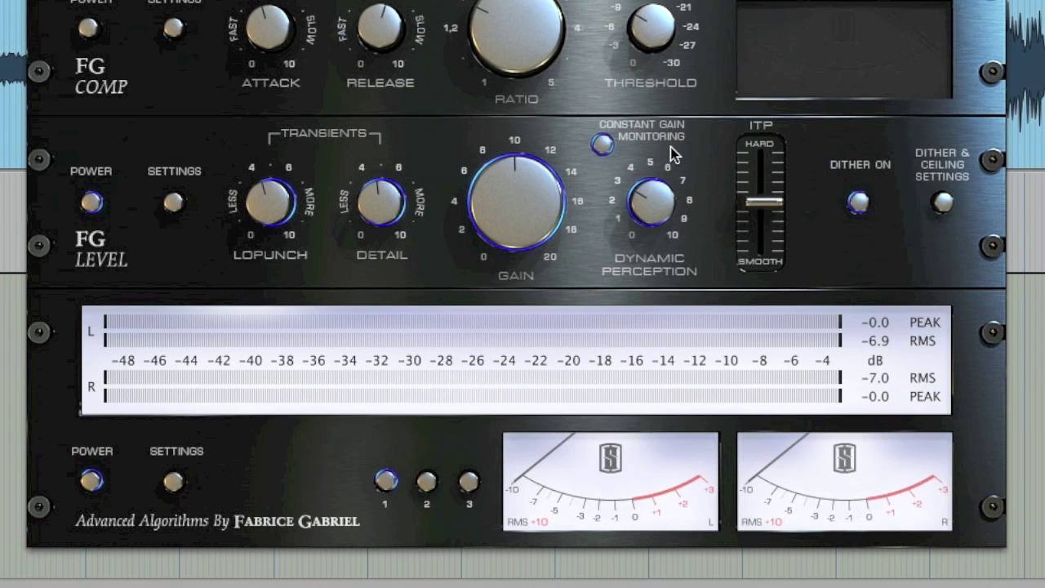
# Step: Compare playback with constant gain monitoring off and on, and lower the FG Level gain to 9.2 dB
pyautogui.click(604, 145)
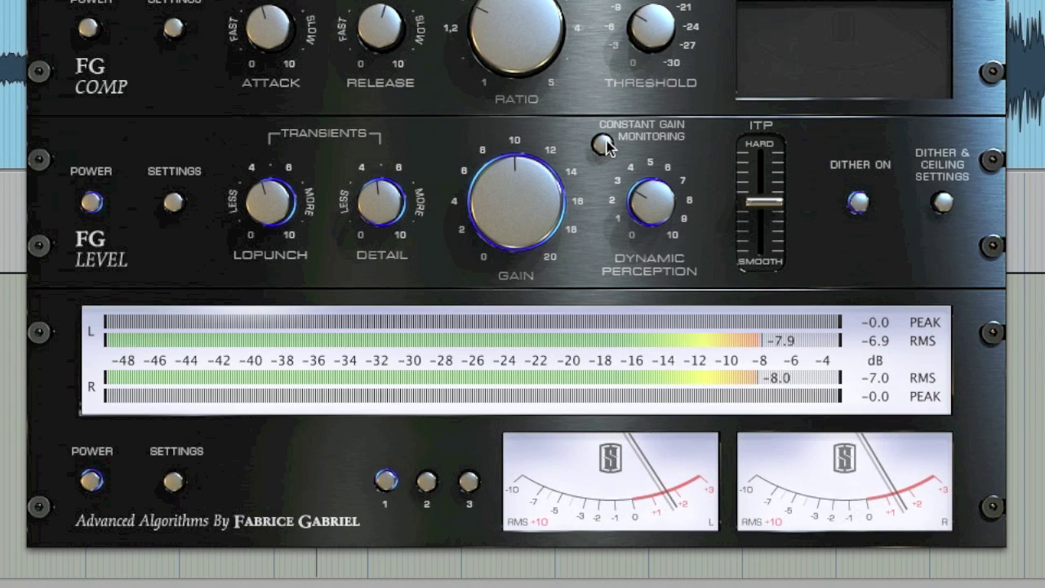
pyautogui.click(604, 145)
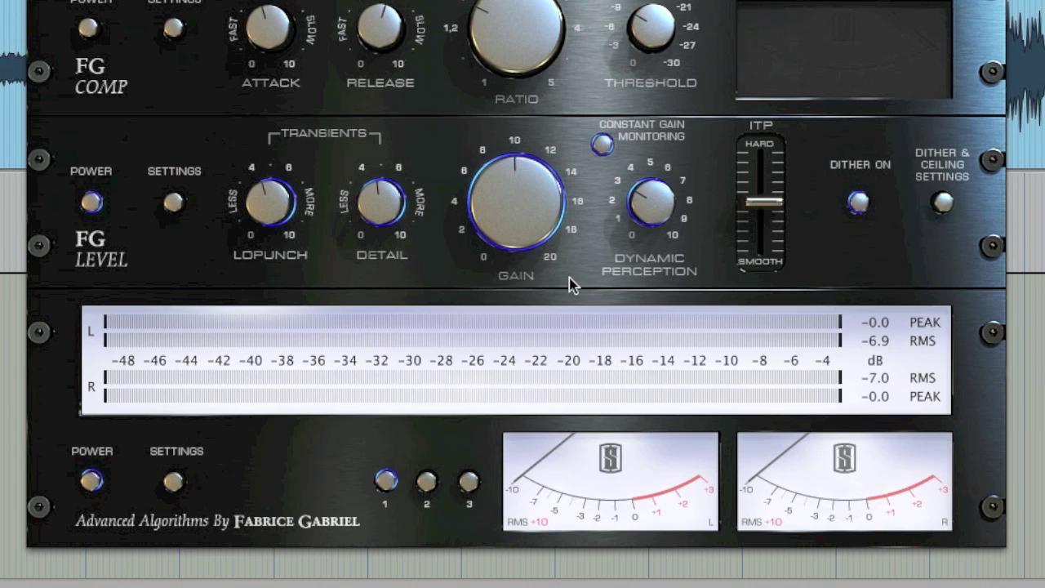
pyautogui.moveTo(528, 198); pyautogui.dragTo(524, 204)
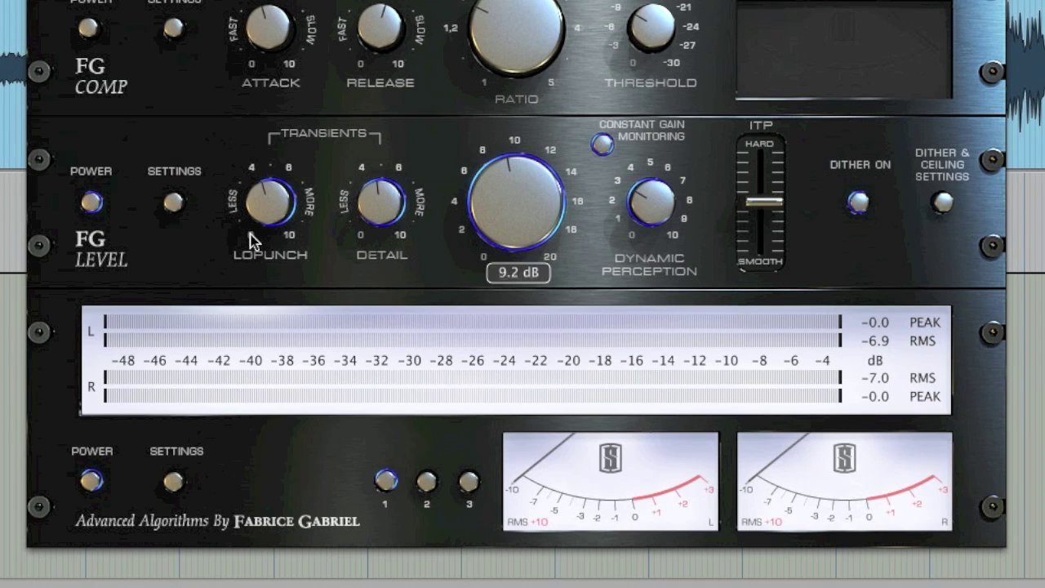